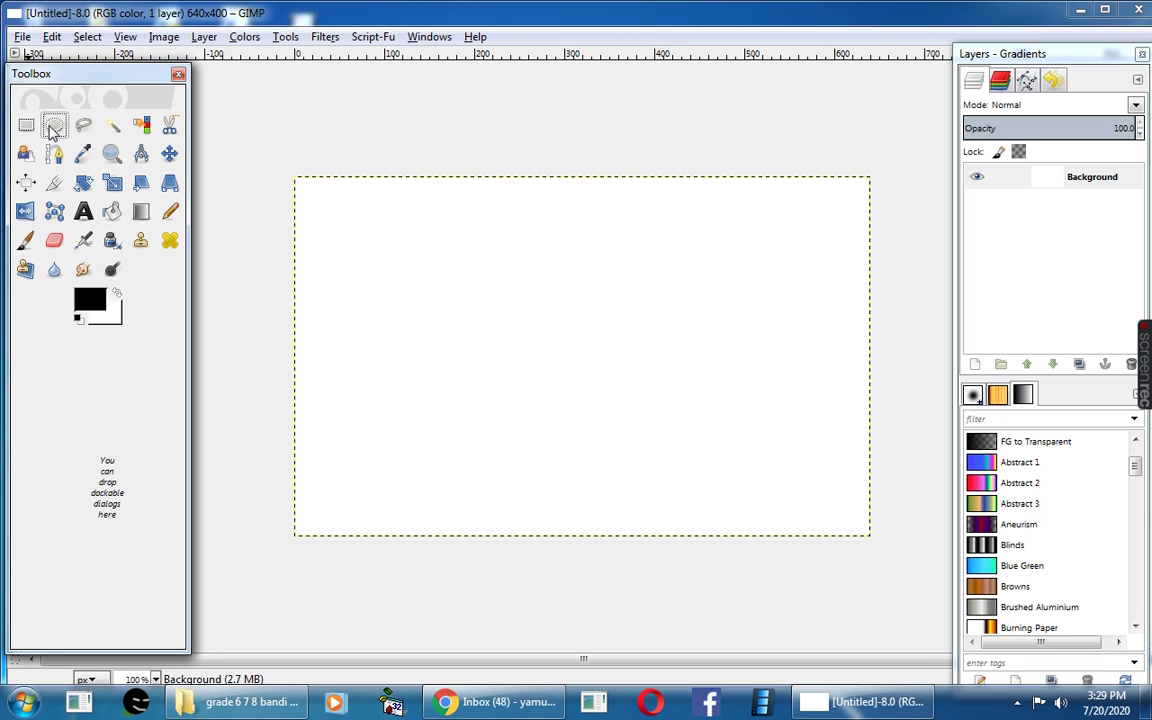
# - Select a circle near the upper left and stroke it with a 9 px orange pattern
pyautogui.click(54, 127)
pyautogui.moveTo(347, 225); pyautogui.dragTo(493, 366)
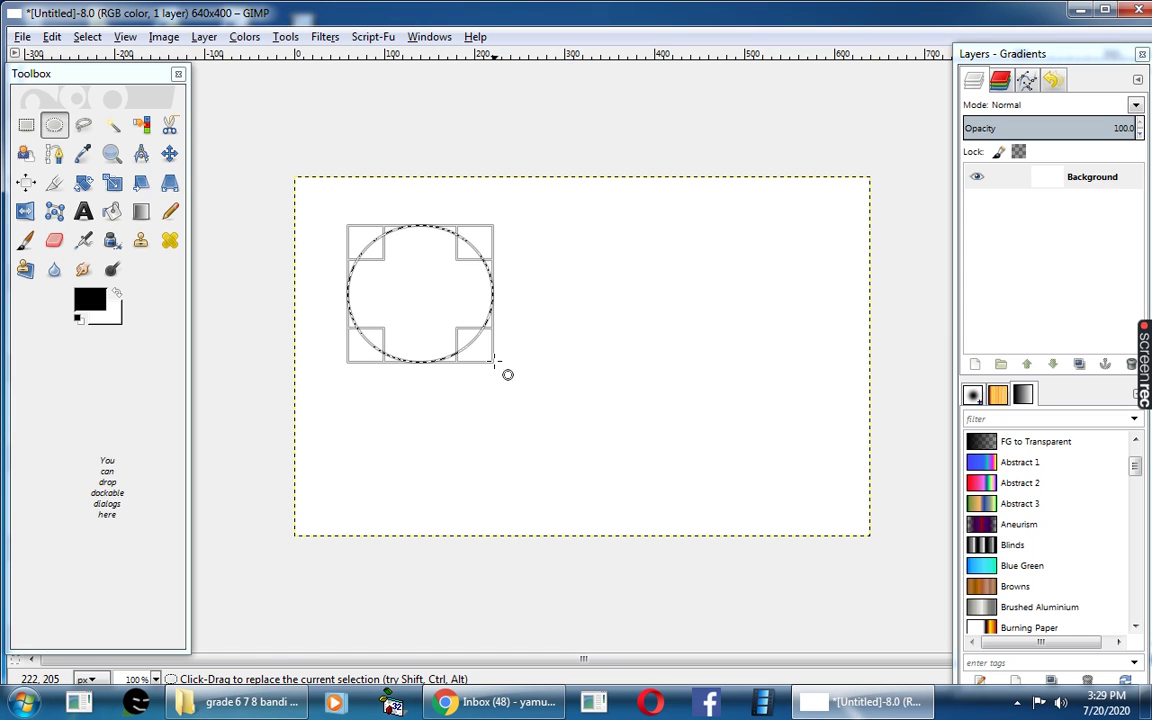
pyautogui.click(51, 38)
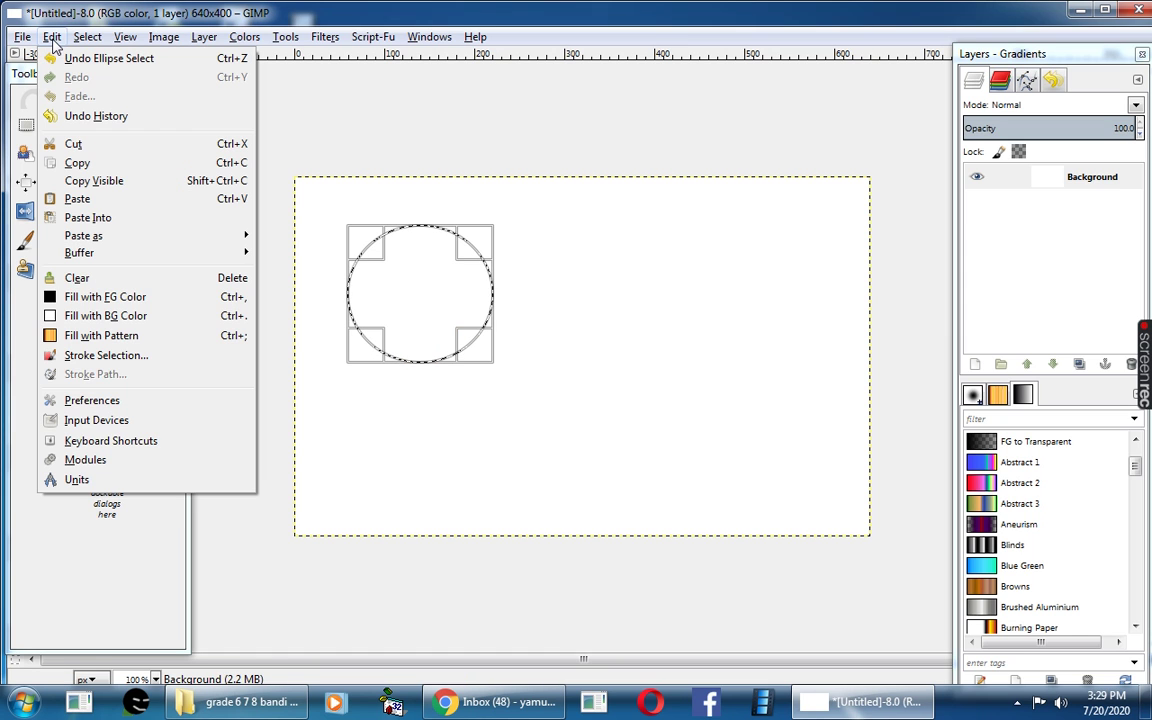
pyautogui.click(98, 354)
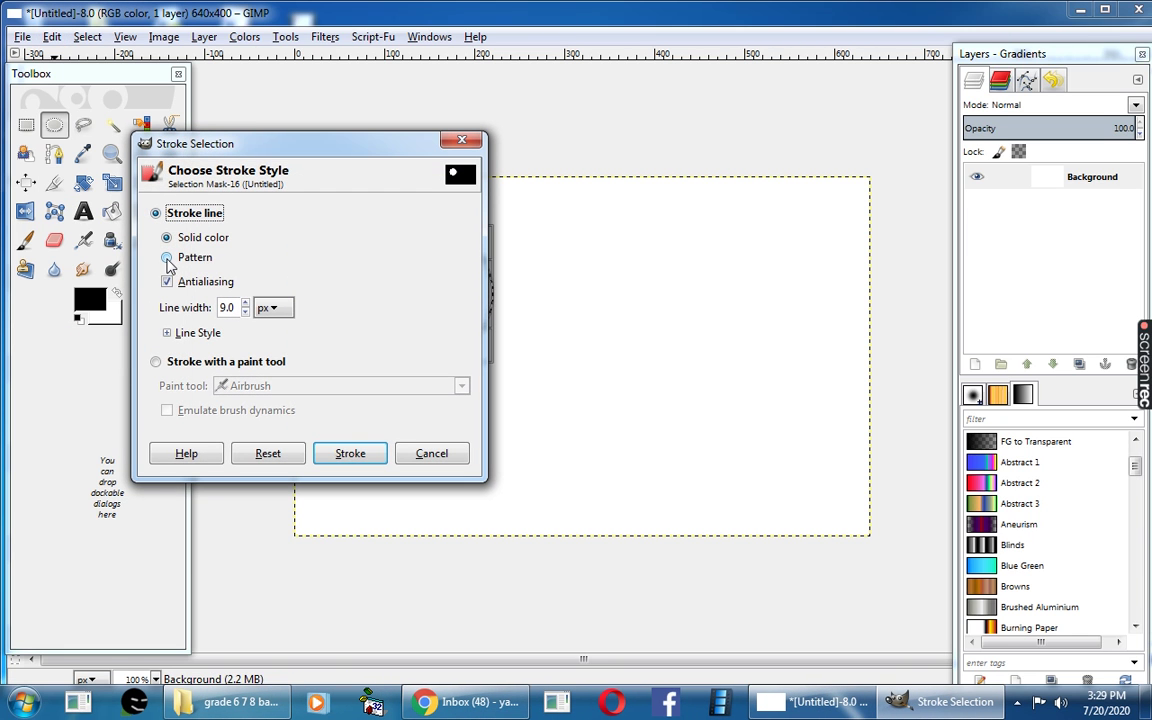
pyautogui.click(167, 258)
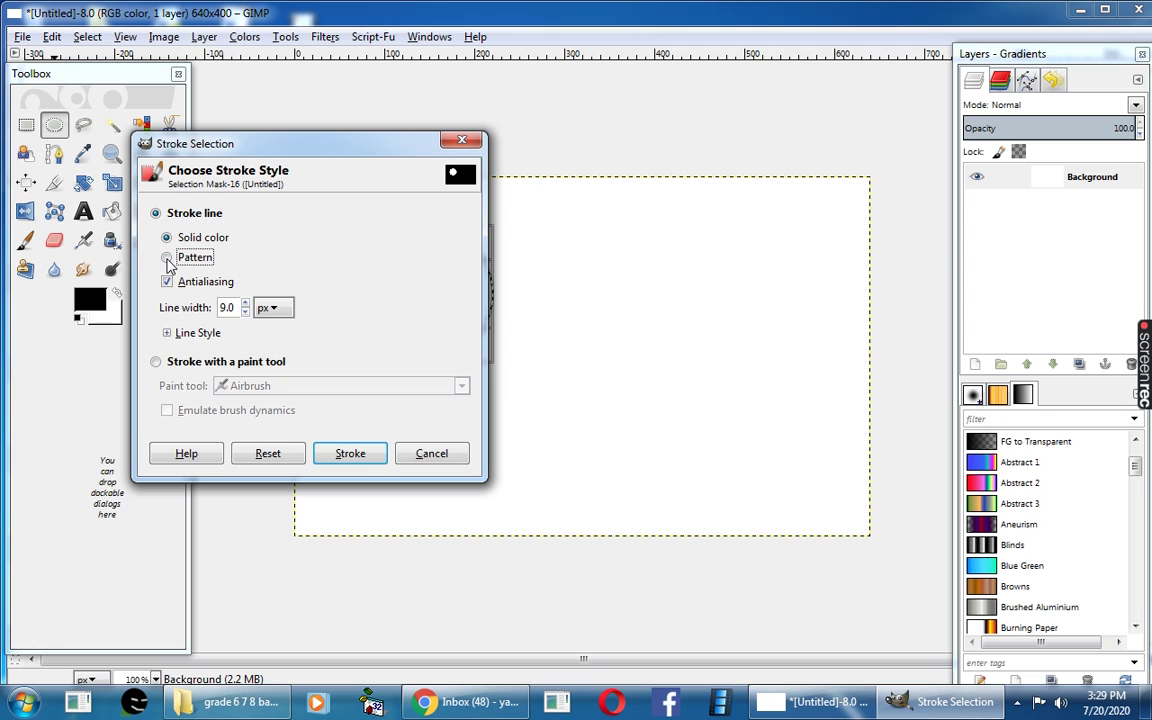
pyautogui.click(355, 456)
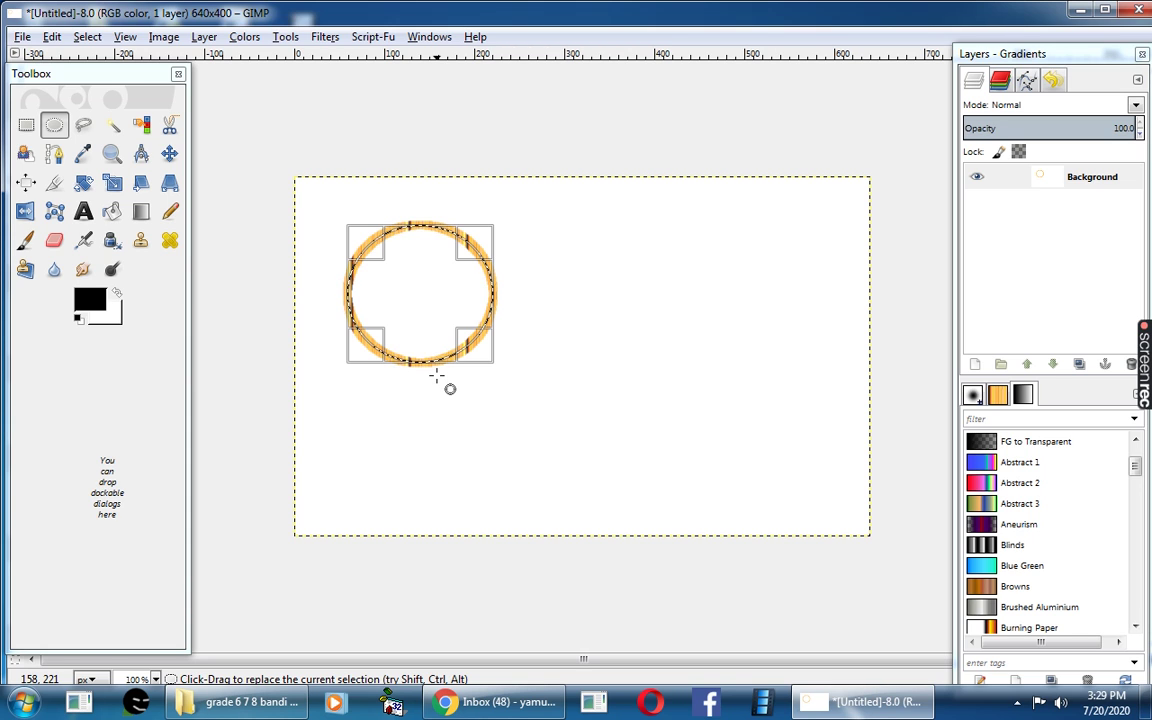
# - Select a tall rectangle on the canvas's right and set the foreground colour to green
pyautogui.click(26, 128)
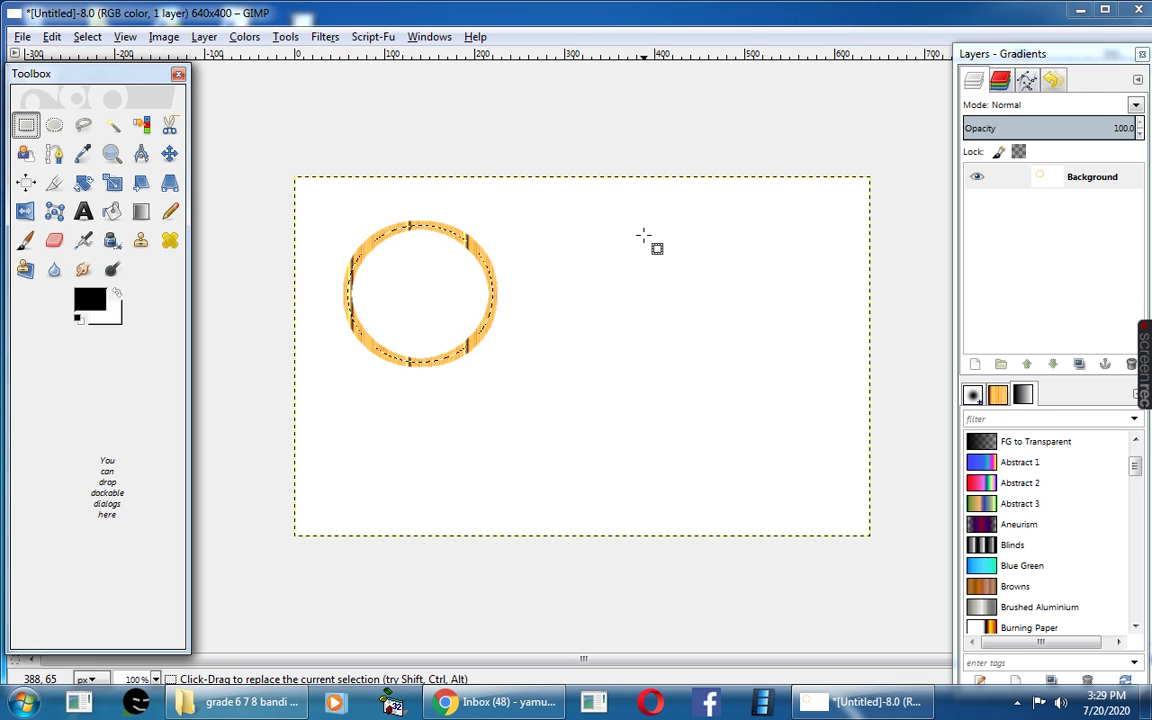
pyautogui.moveTo(644, 238); pyautogui.dragTo(734, 399)
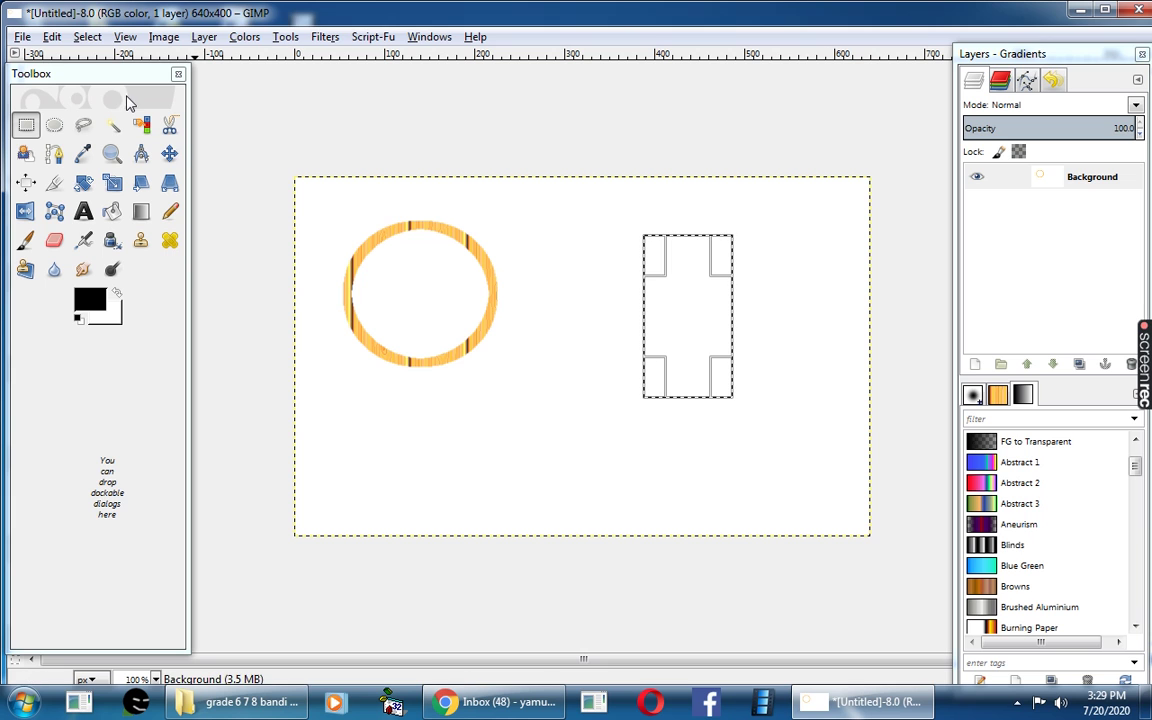
pyautogui.click(88, 300)
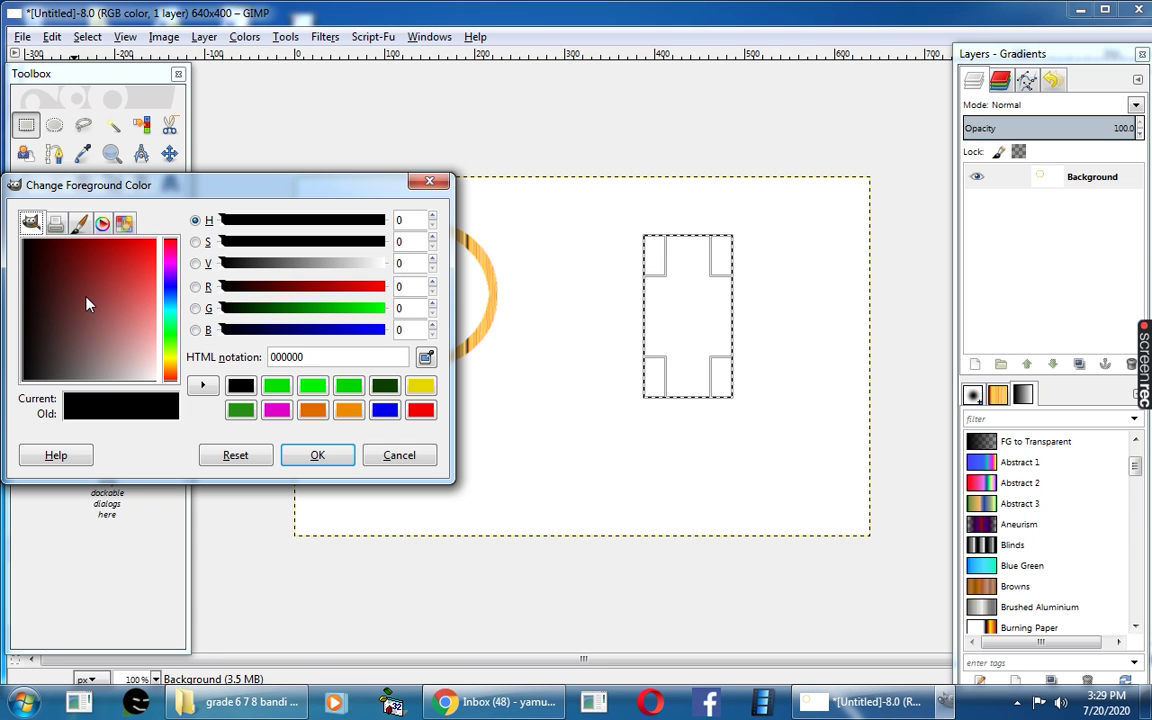
pyautogui.click(276, 388)
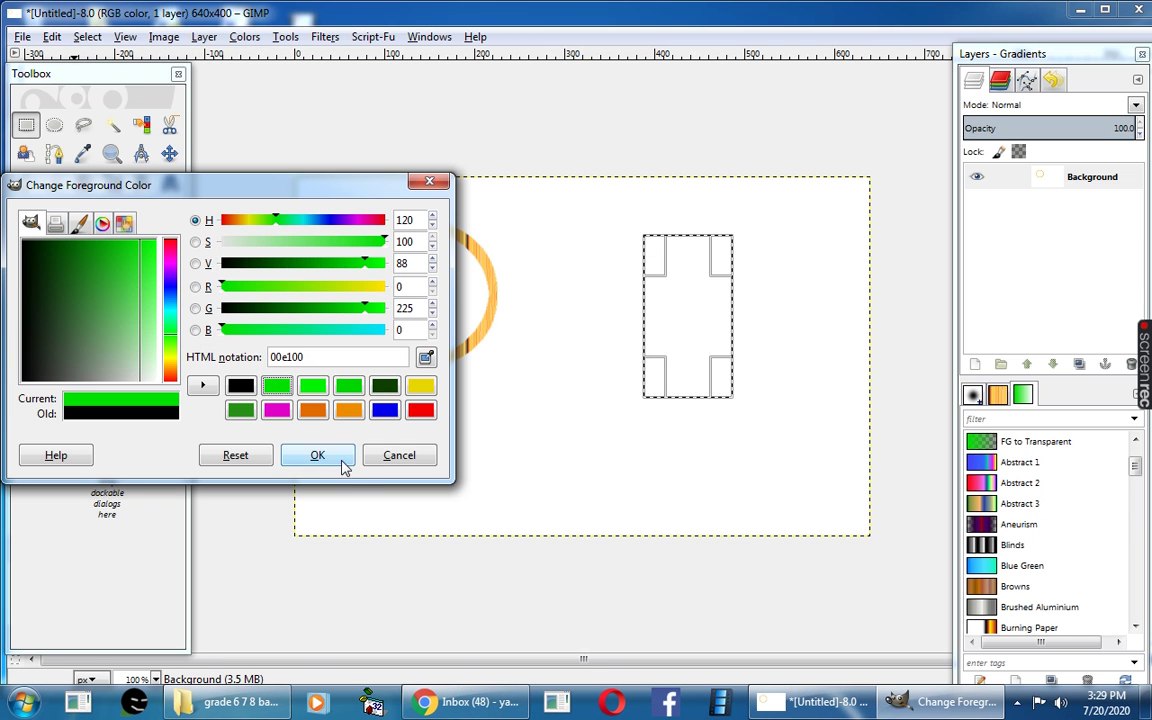
pyautogui.click(320, 458)
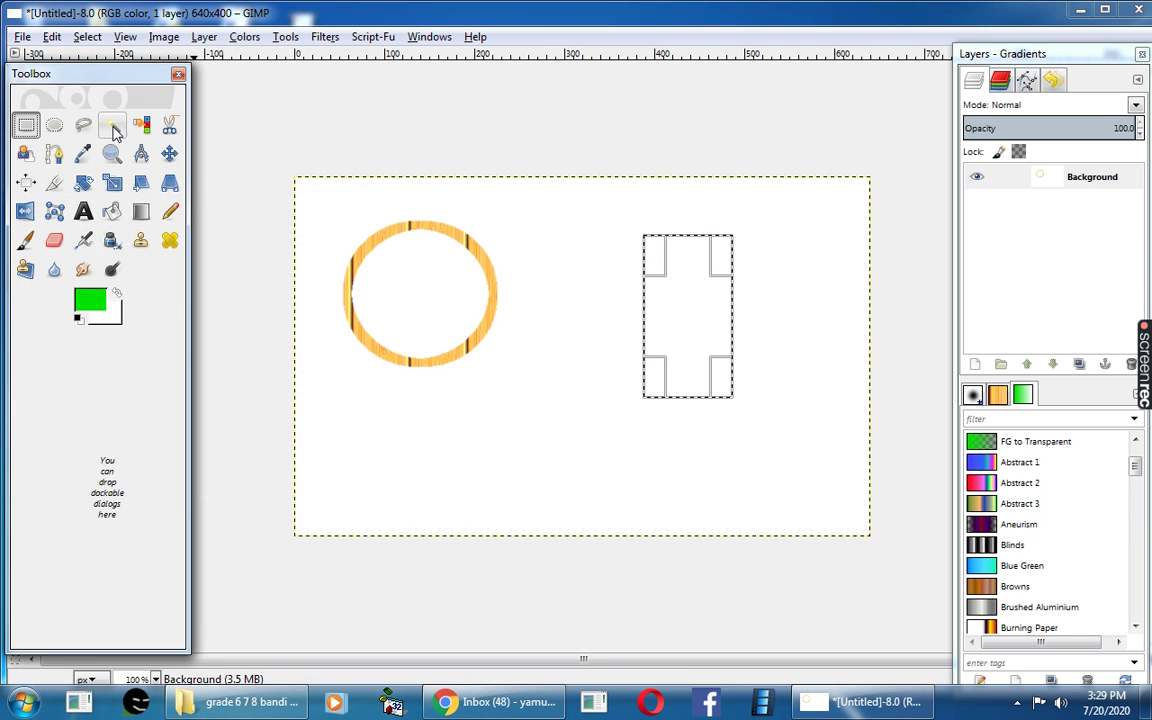
# - Stroke the rectangle selection with the Airbrush paint tool for a soft green outline
pyautogui.click(52, 37)
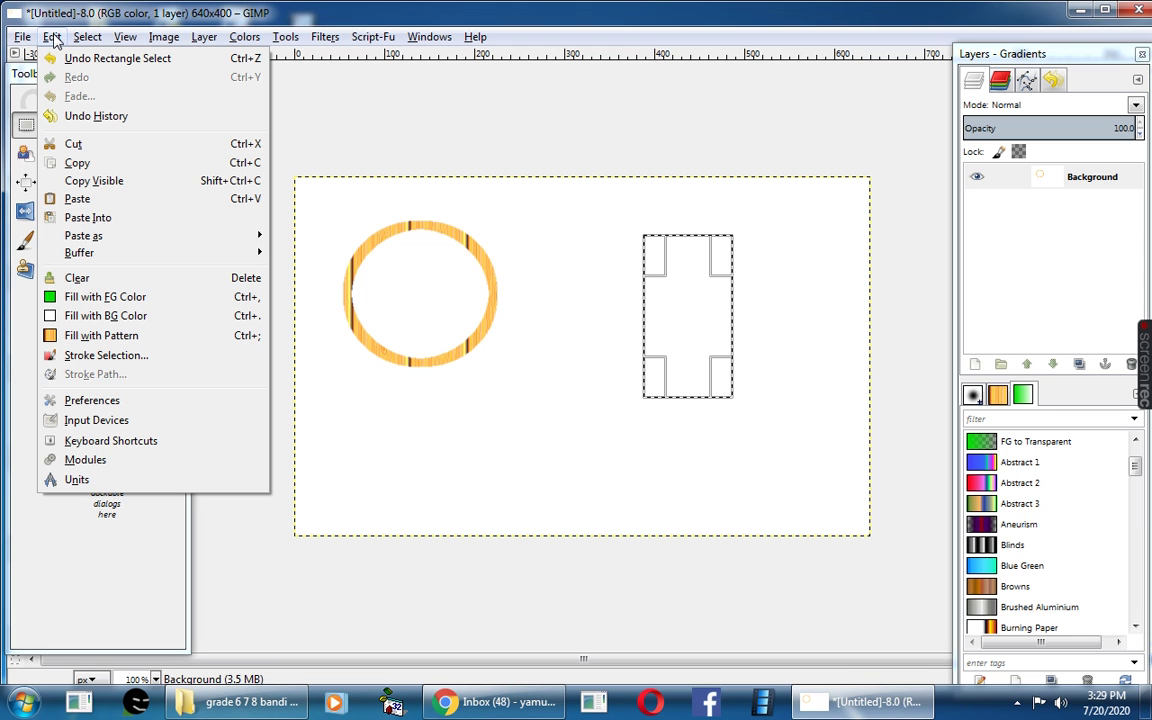
pyautogui.click(106, 356)
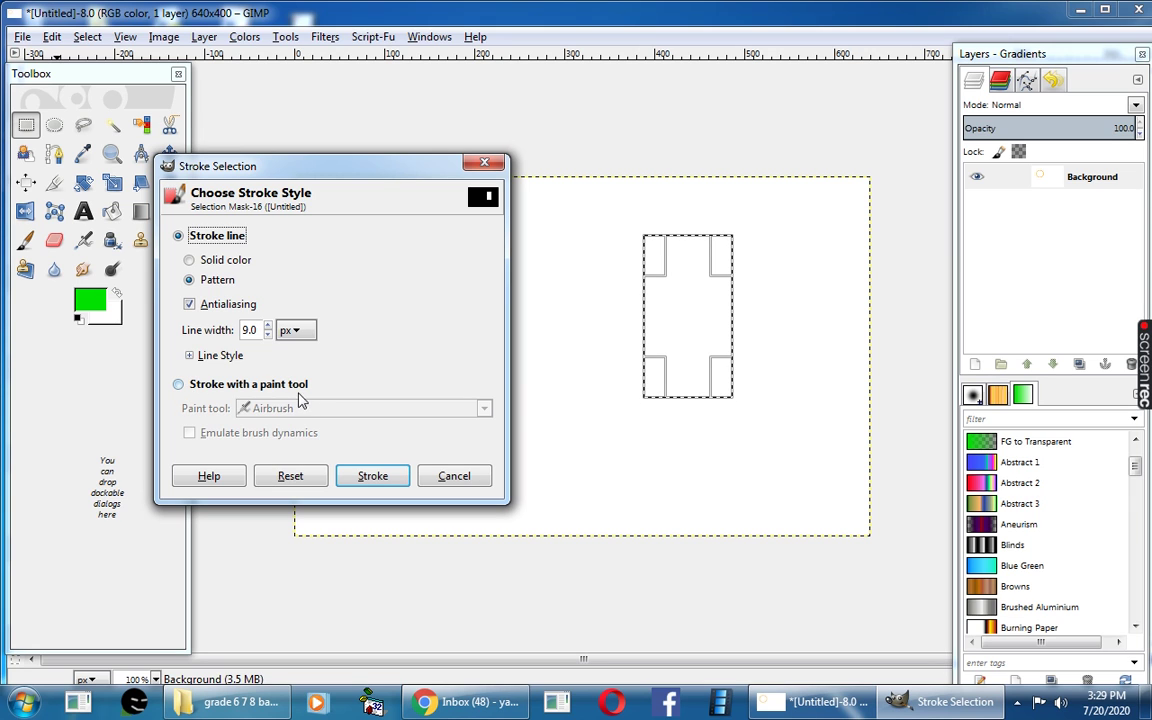
pyautogui.click(178, 385)
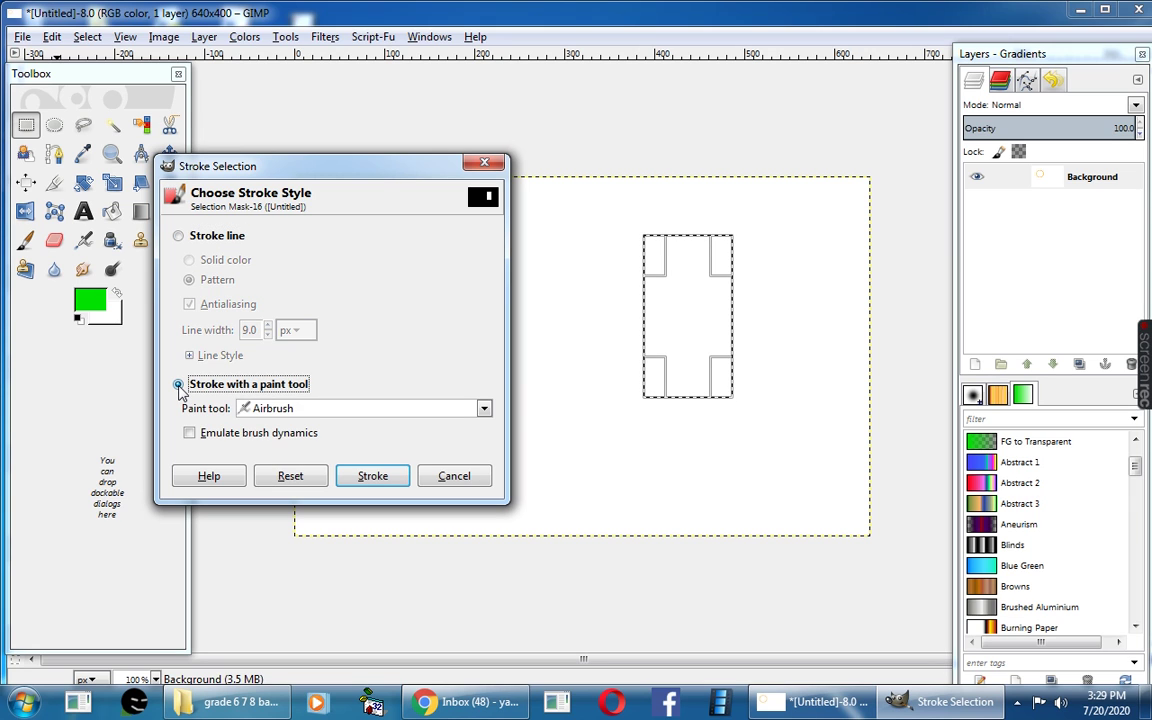
pyautogui.click(484, 408)
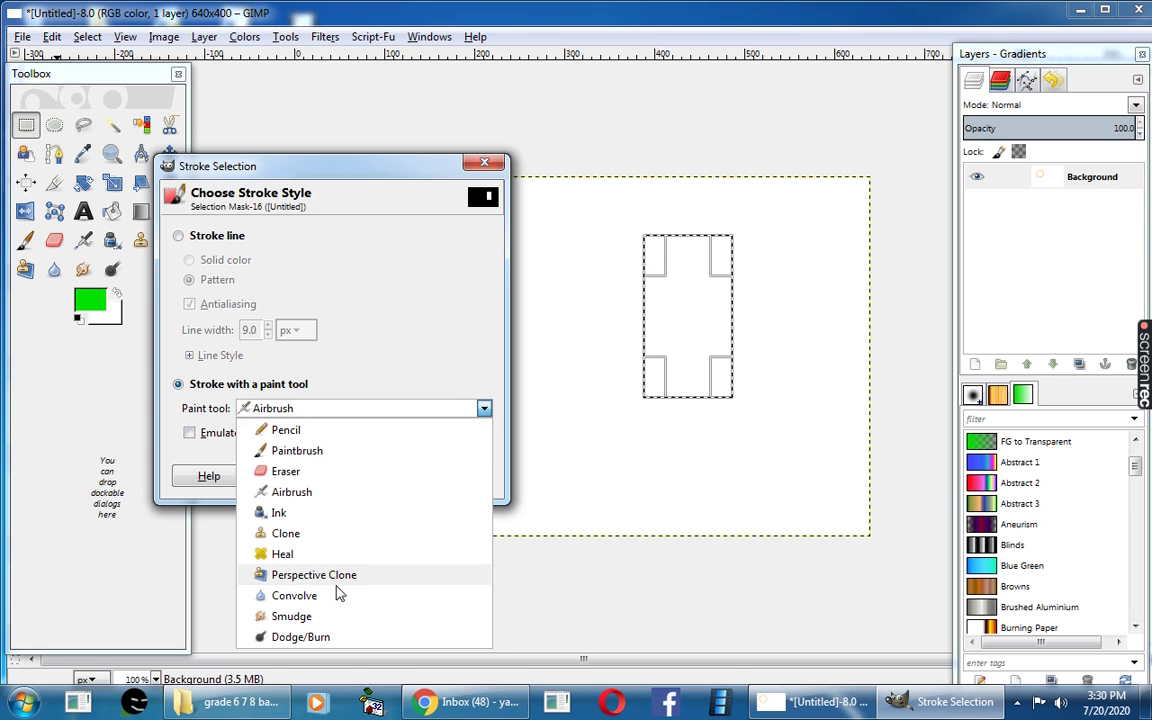
pyautogui.click(307, 500)
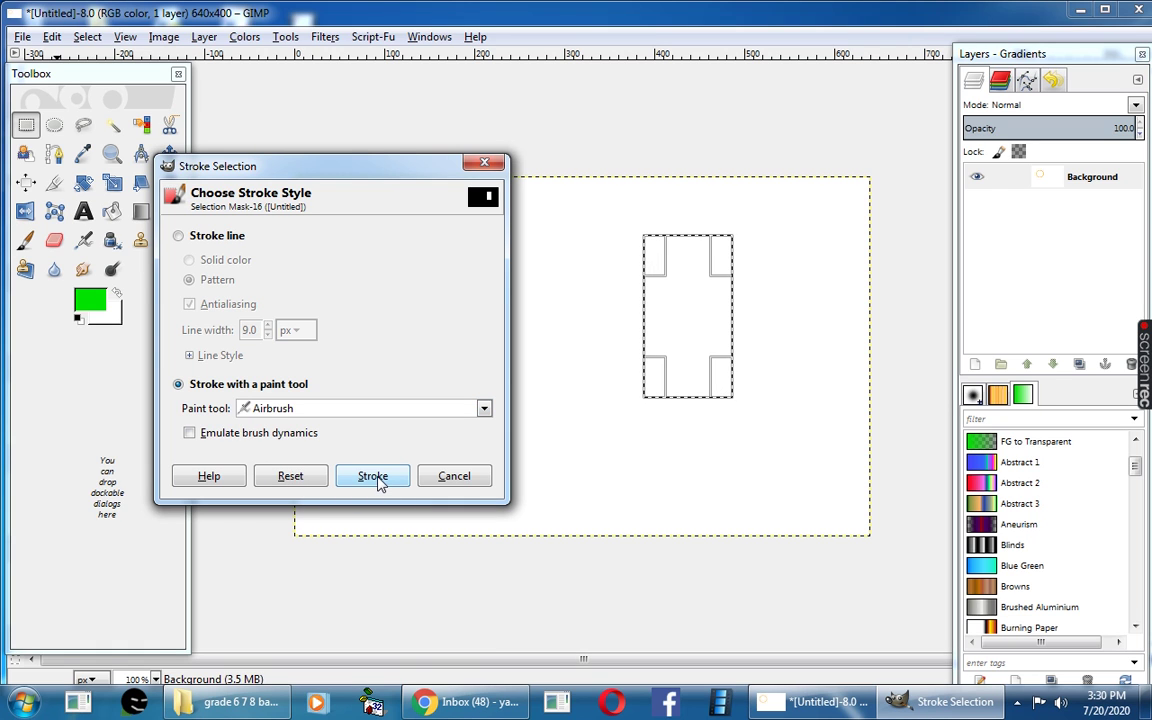
pyautogui.click(377, 480)
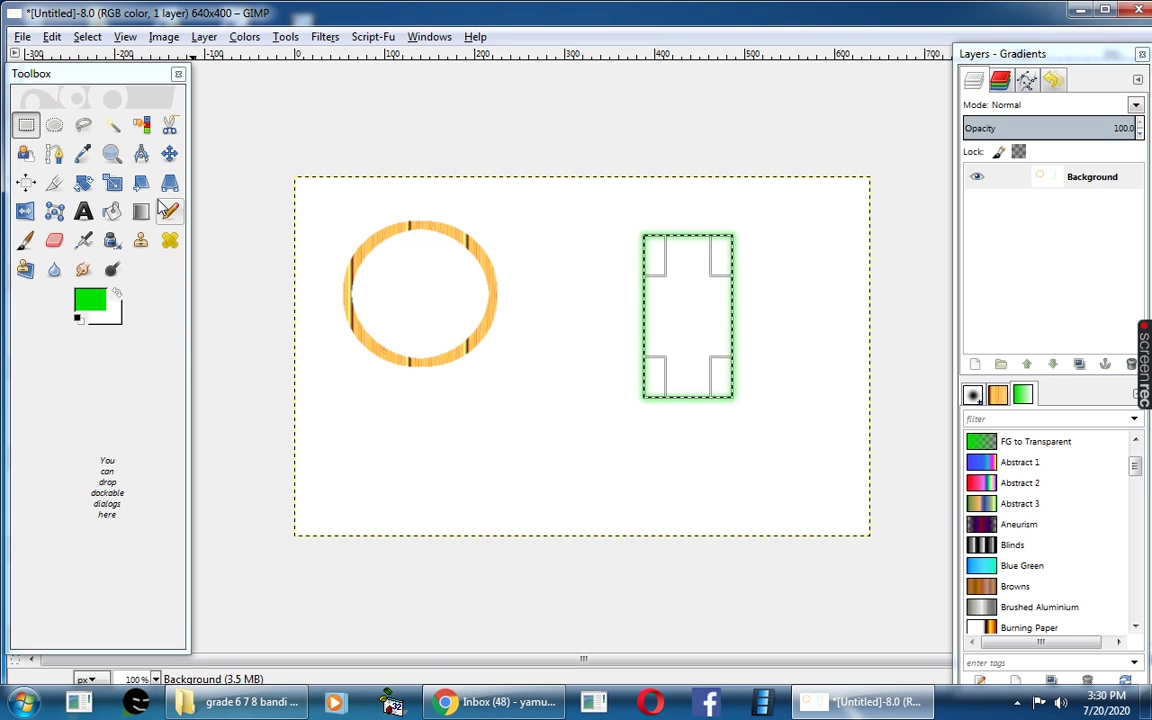
pyautogui.click(55, 130)
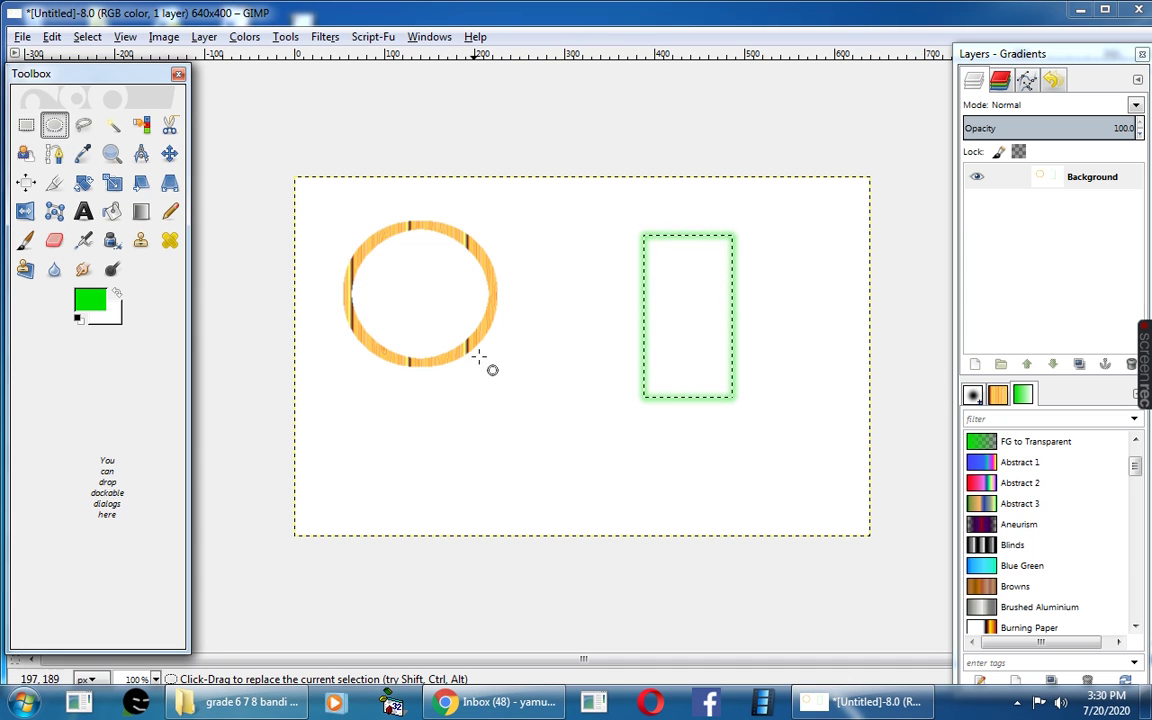
# - Select a wide ellipse near the canvas bottom and set the foreground colour to black
pyautogui.moveTo(398, 432); pyautogui.dragTo(565, 527)
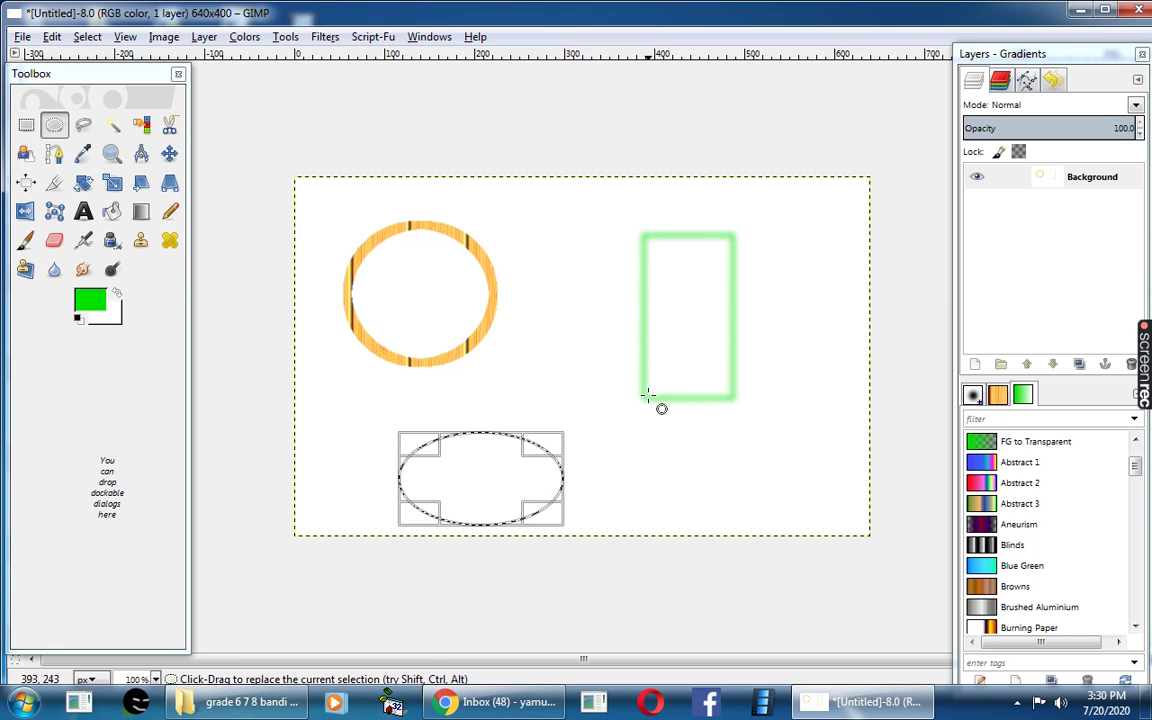
pyautogui.click(90, 300)
pyautogui.click(280, 390)
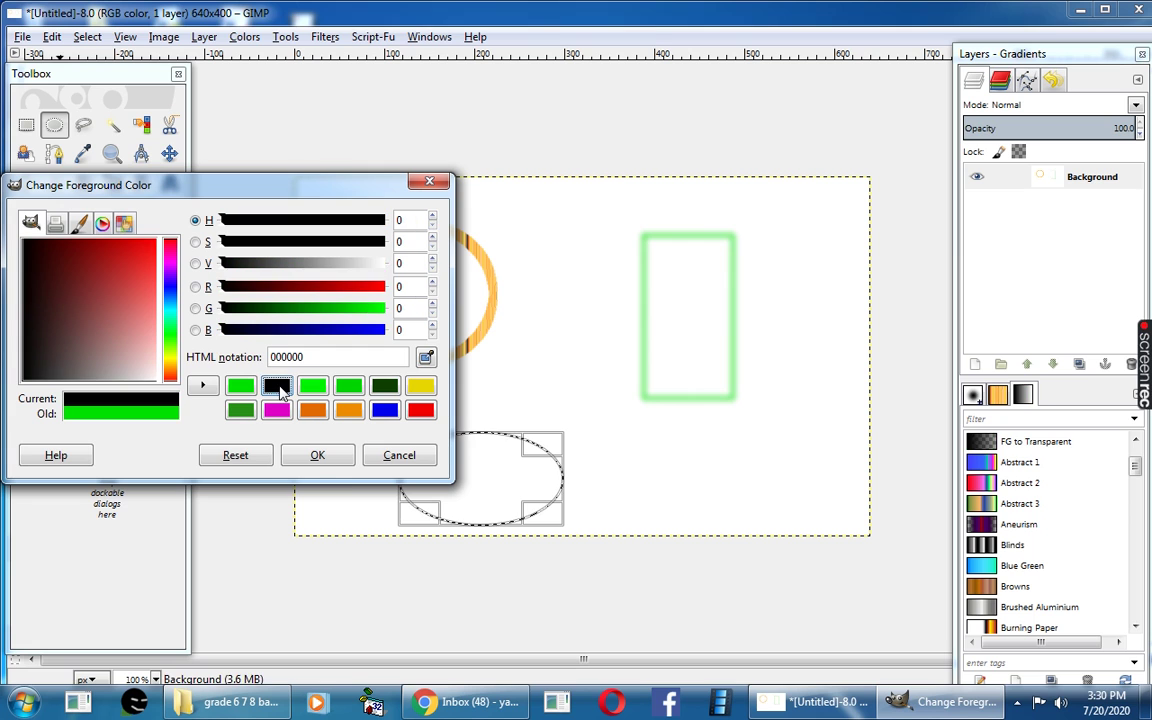
pyautogui.click(323, 457)
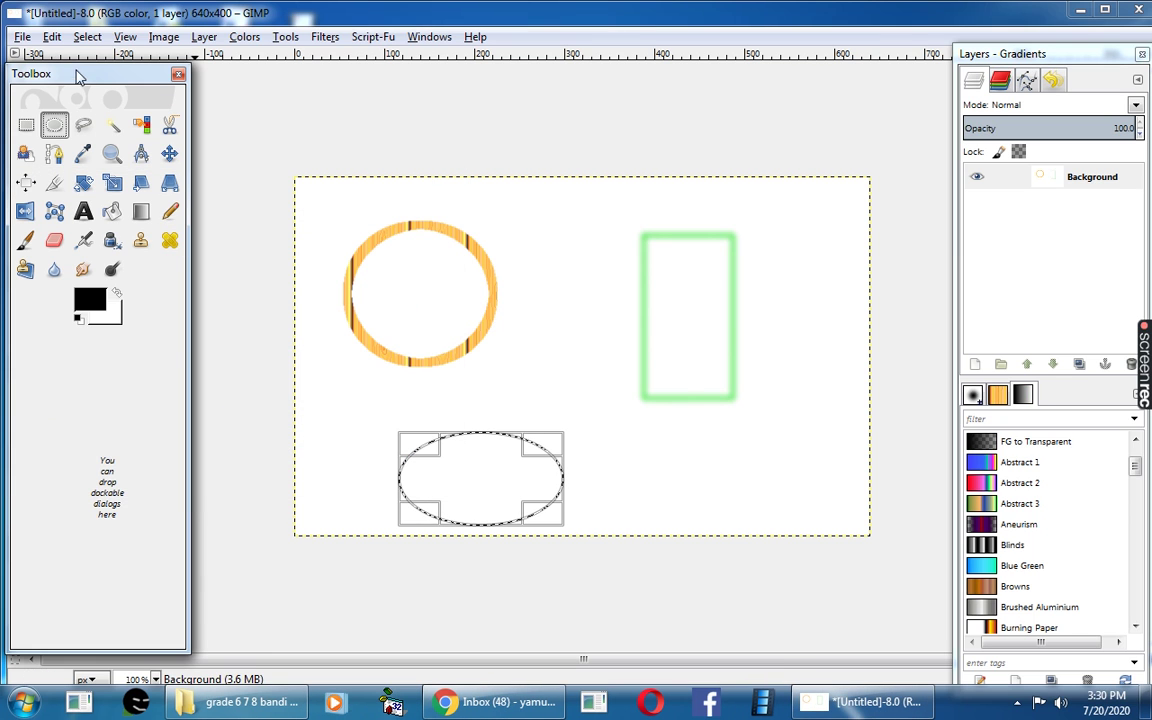
# - Stroke the ellipse with a 9 px solid black line
pyautogui.click(52, 37)
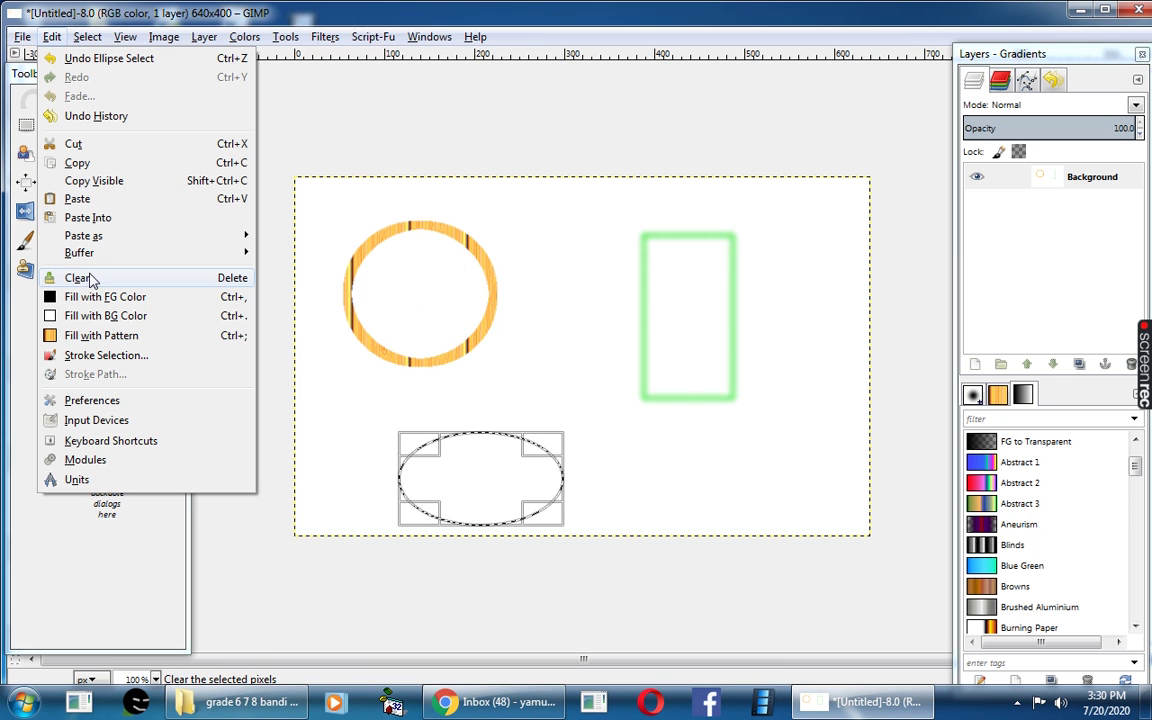
pyautogui.click(104, 356)
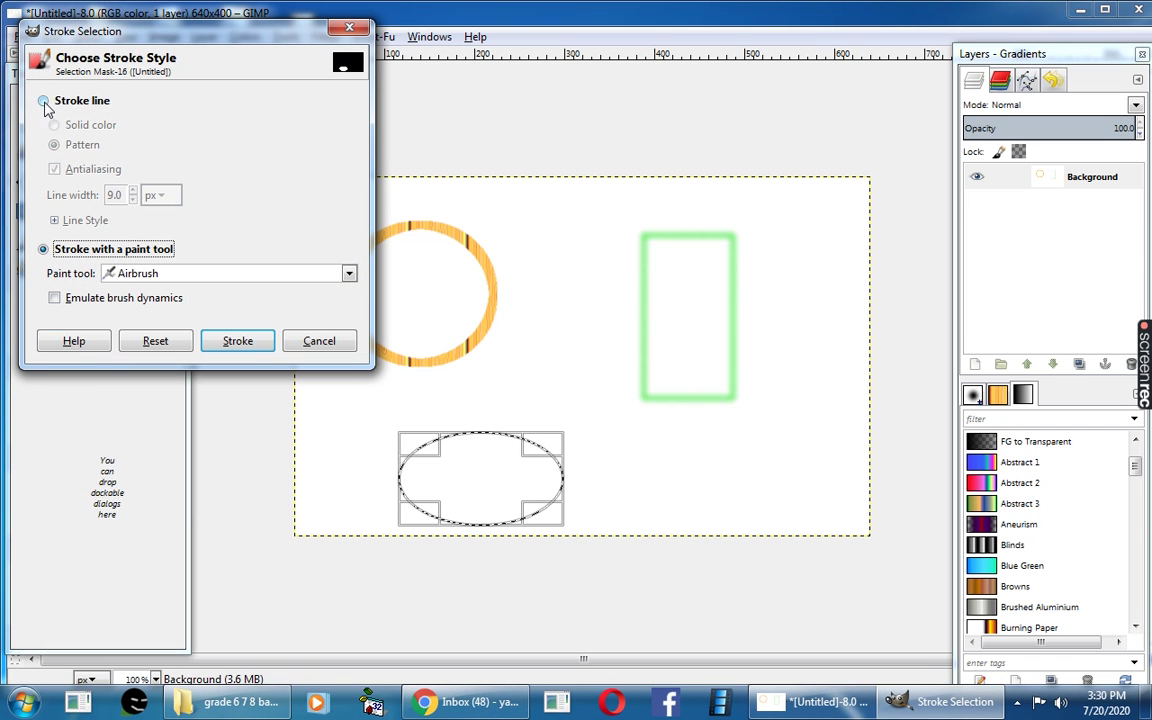
pyautogui.click(44, 101)
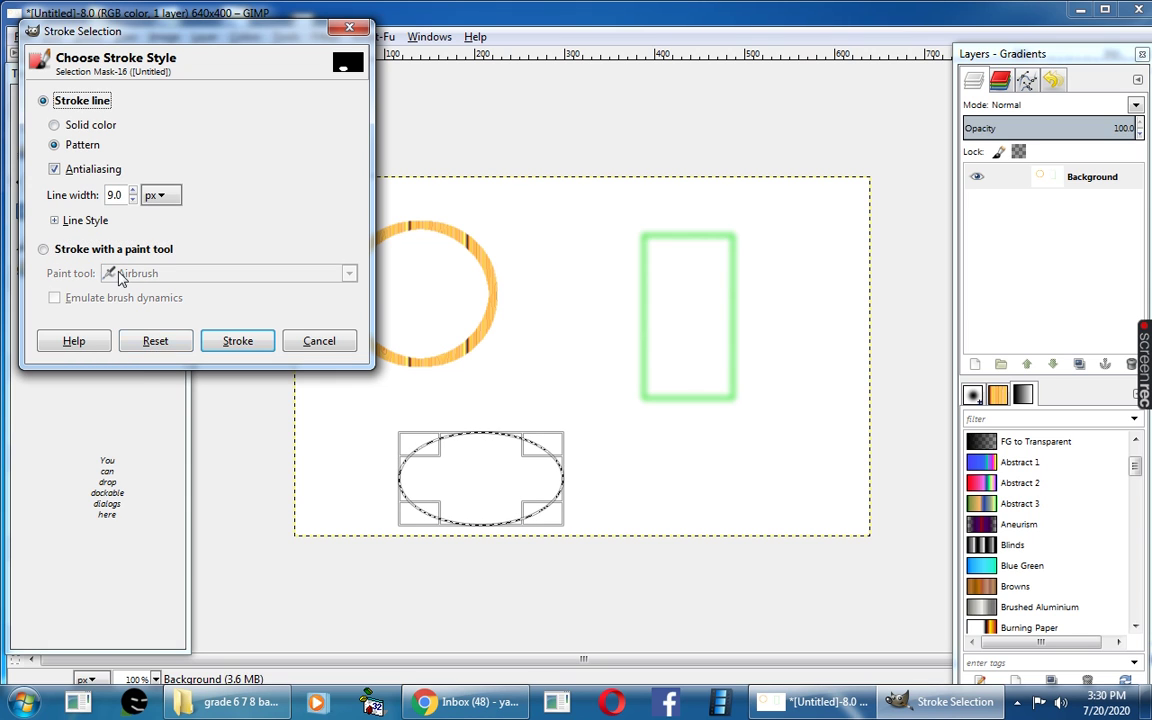
pyautogui.click(55, 126)
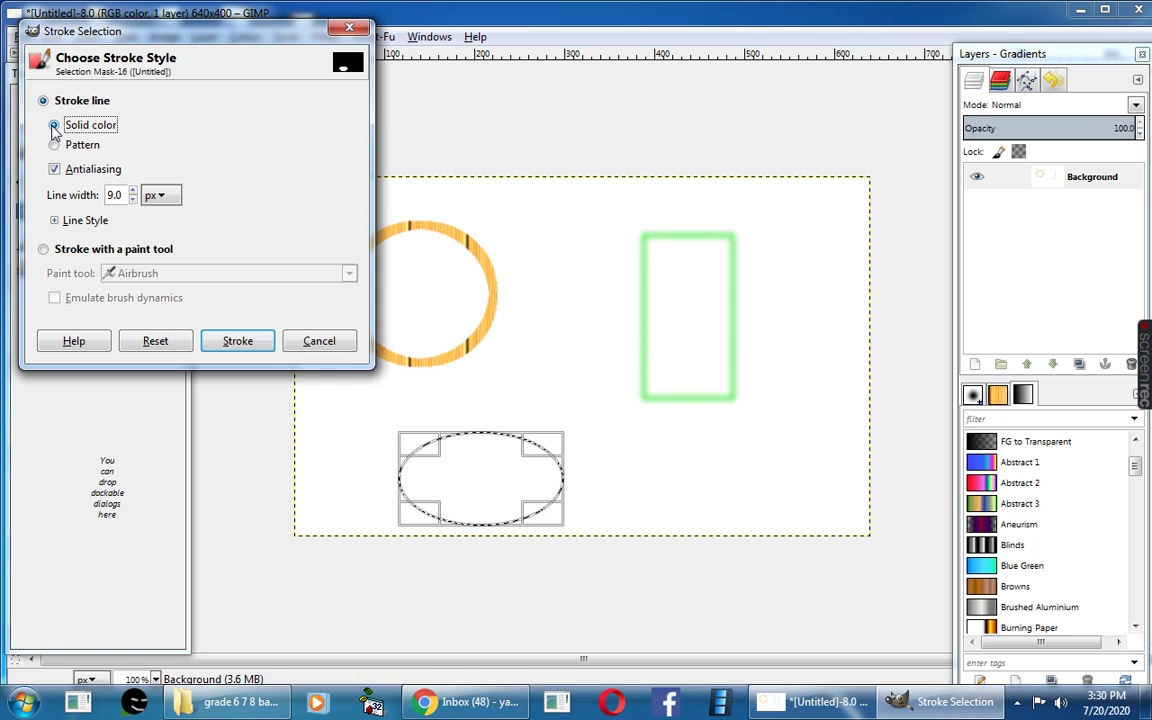
pyautogui.click(249, 342)
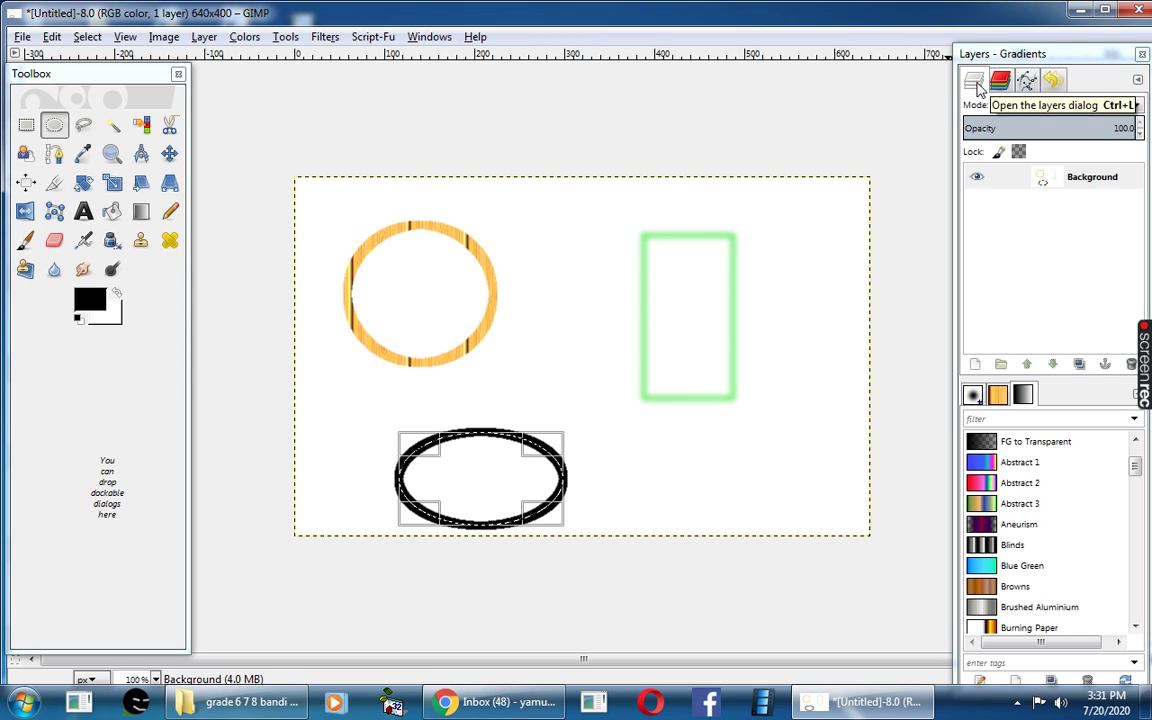
# - Show the empty Paths list in the side dock, opening and dismissing the Edit menu without changes
pyautogui.click(52, 37)
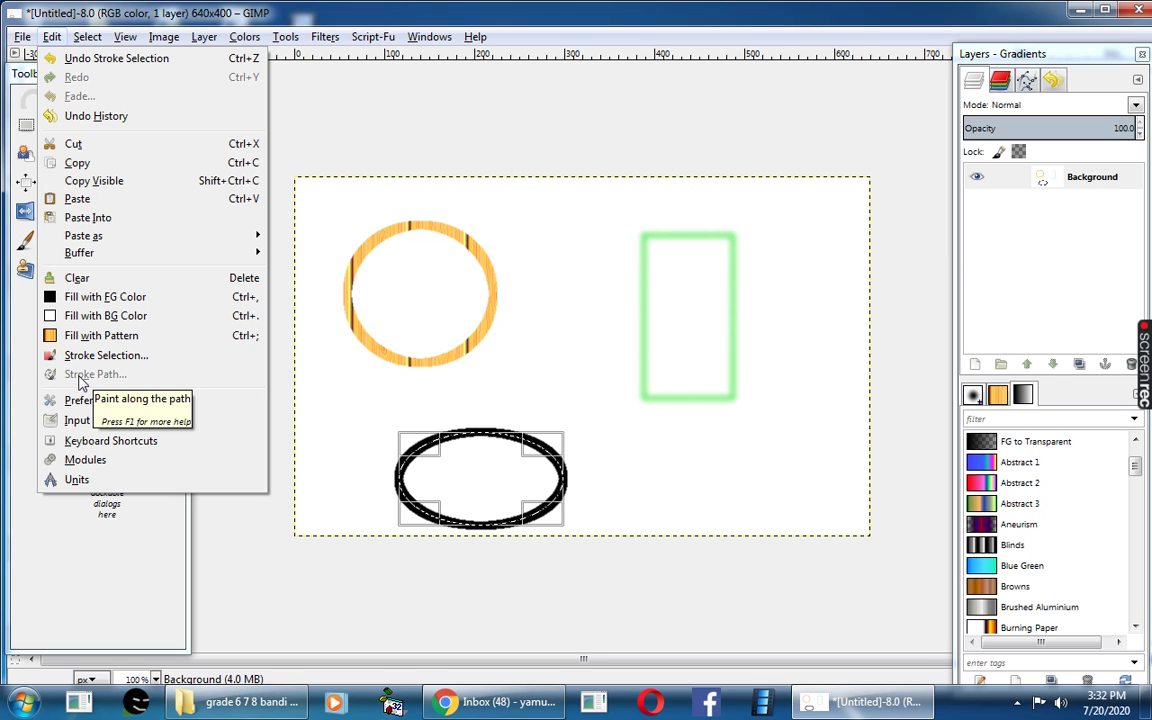
pyautogui.click(625, 157)
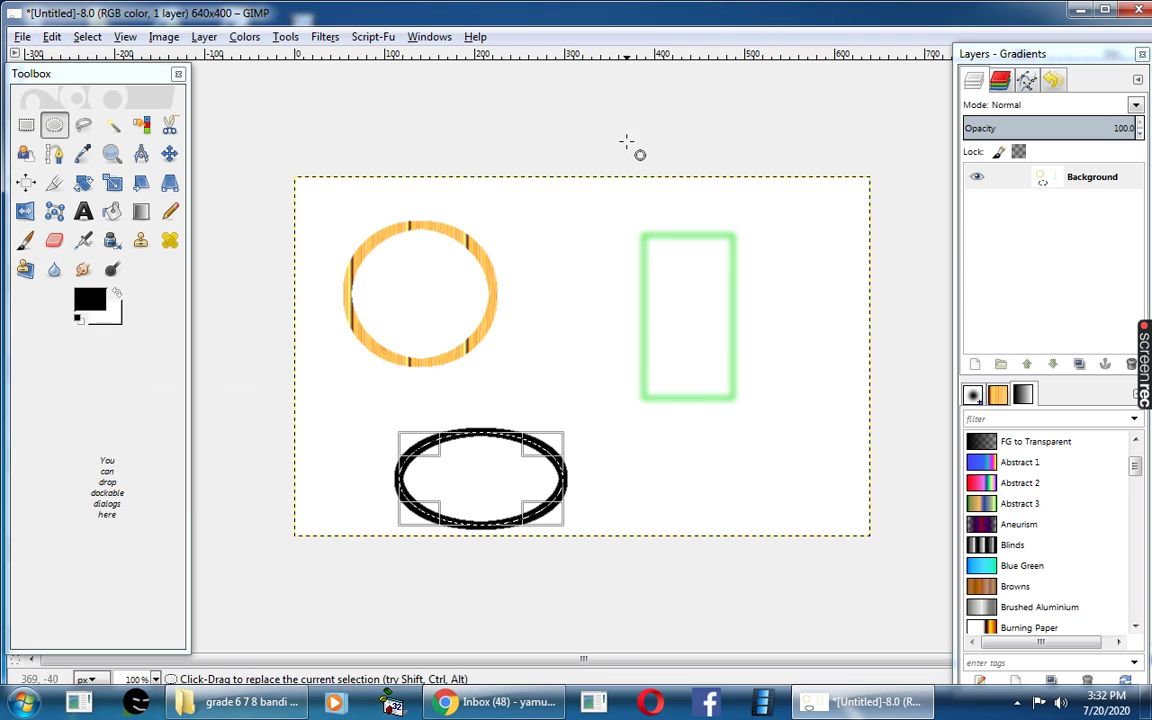
pyautogui.click(1028, 82)
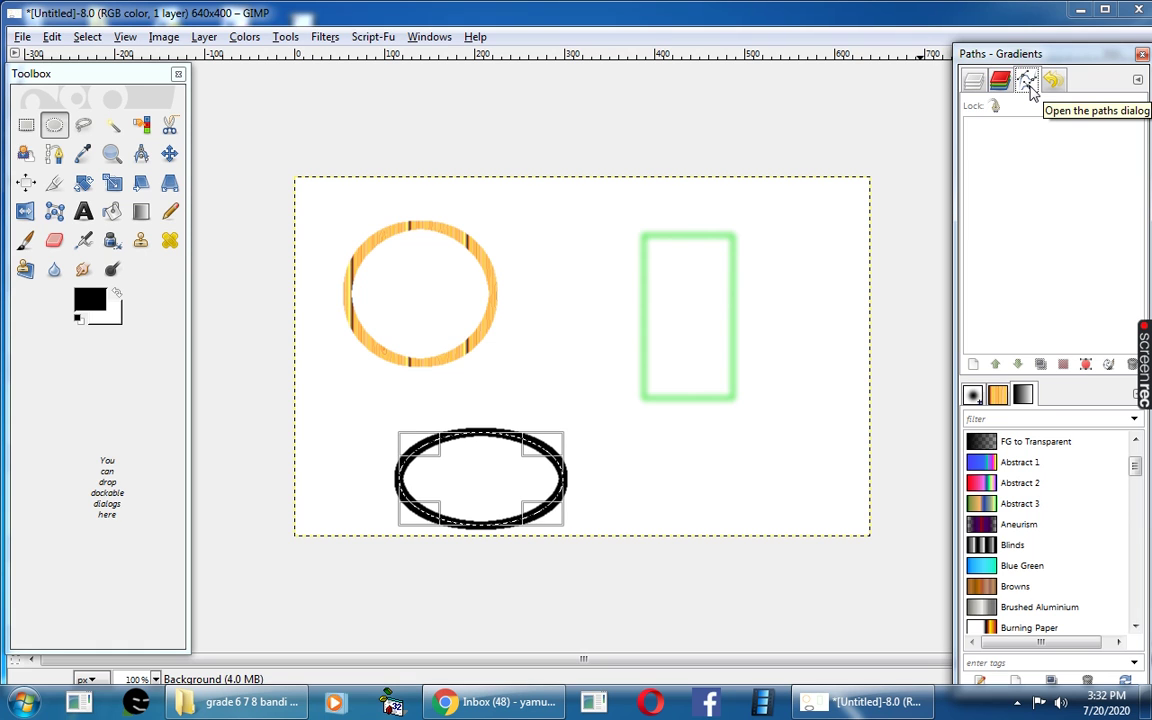
pyautogui.click(52, 37)
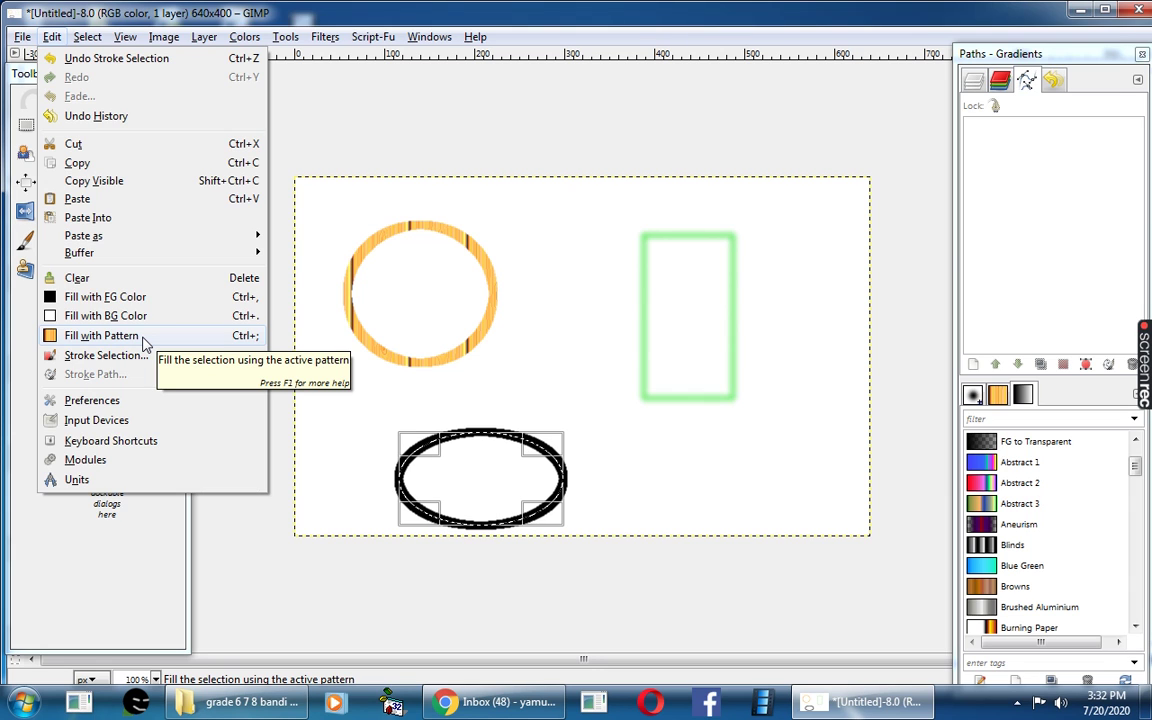
pyautogui.click(384, 106)
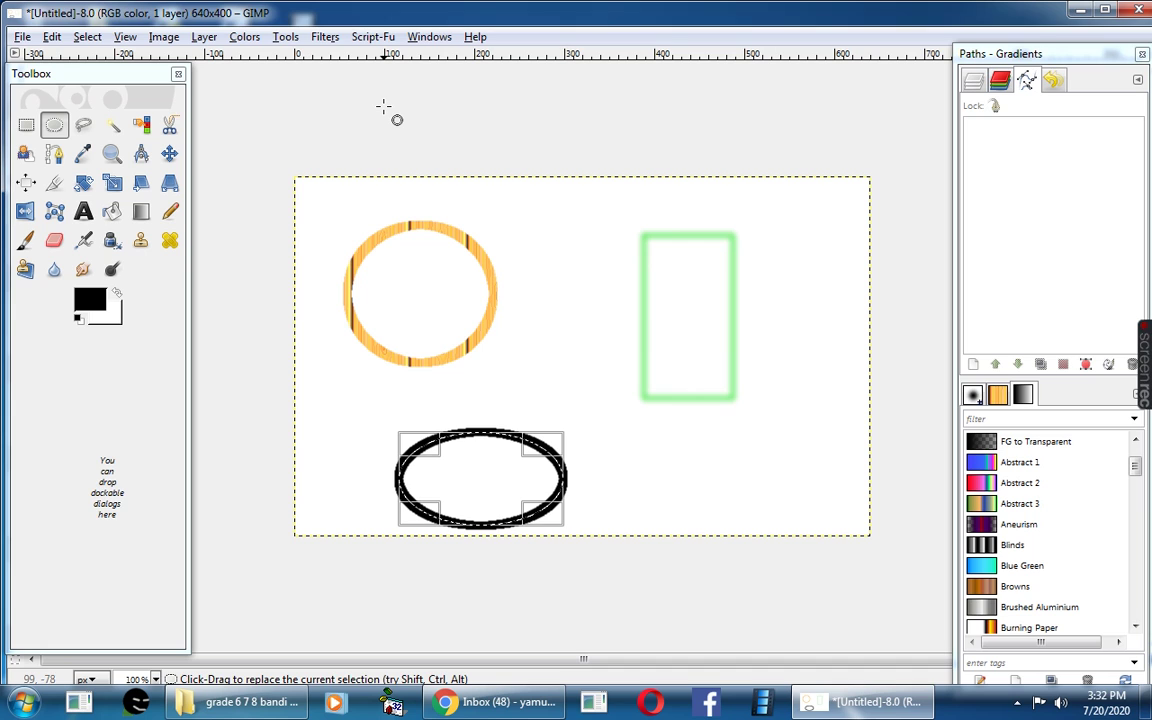